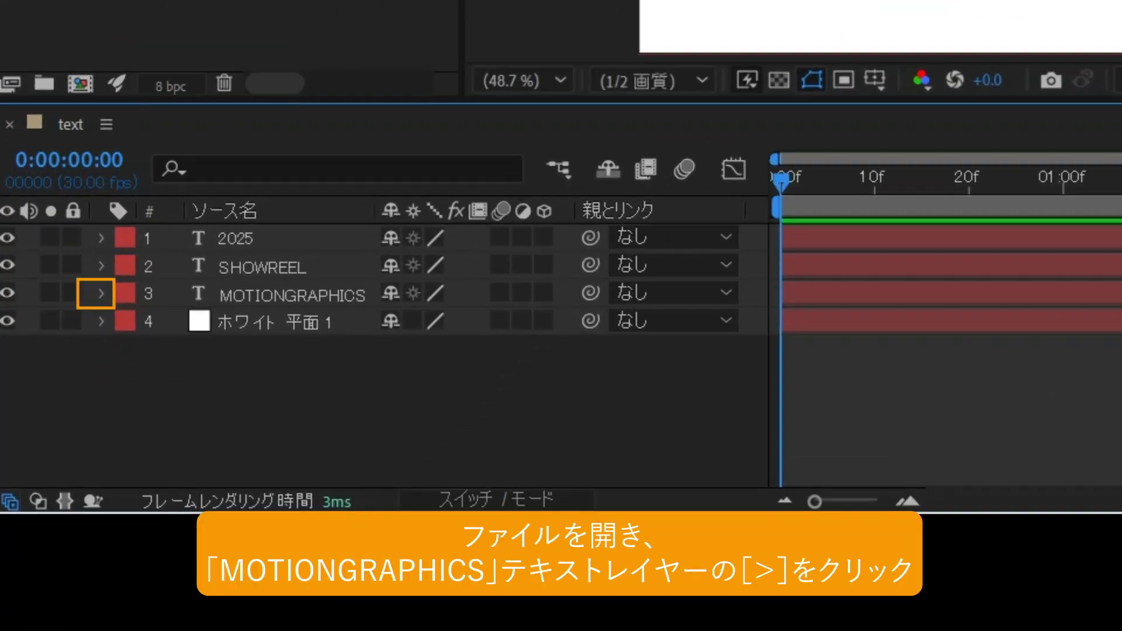
Step: Expand the MOTIONGRAPHICS layer and its Transform group to reveal its Opacity property
{"action": "left_click", "coordinate": [101, 294]}
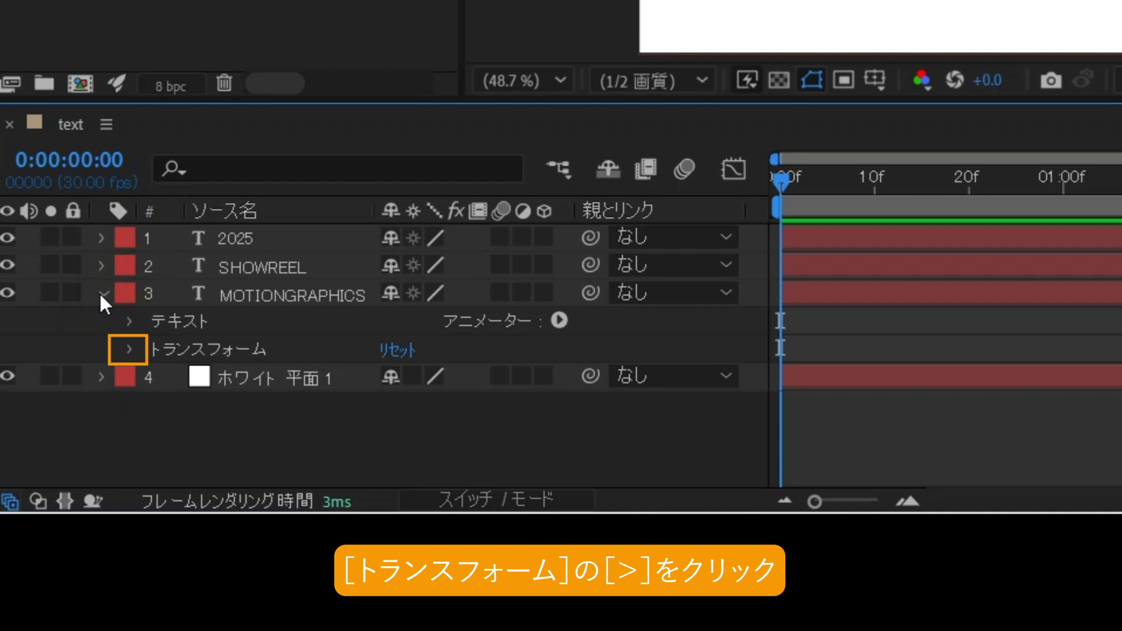
{"action": "left_click", "coordinate": [129, 348]}
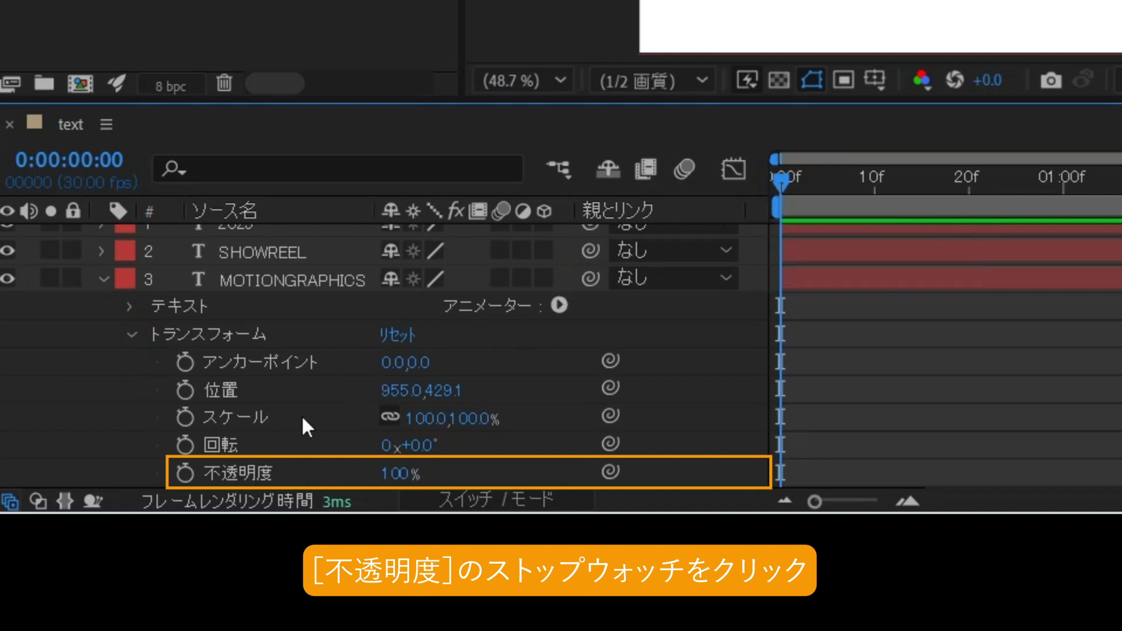
Step: Enable Opacity keyframing on MOTIONGRAPHICS and set a 0% keyframe at 0:00:00:00
{"action": "scroll", "coordinate": [206, 383], "scroll_direction": "down", "scroll_amount": 1}
{"action": "left_click", "coordinate": [185, 446]}
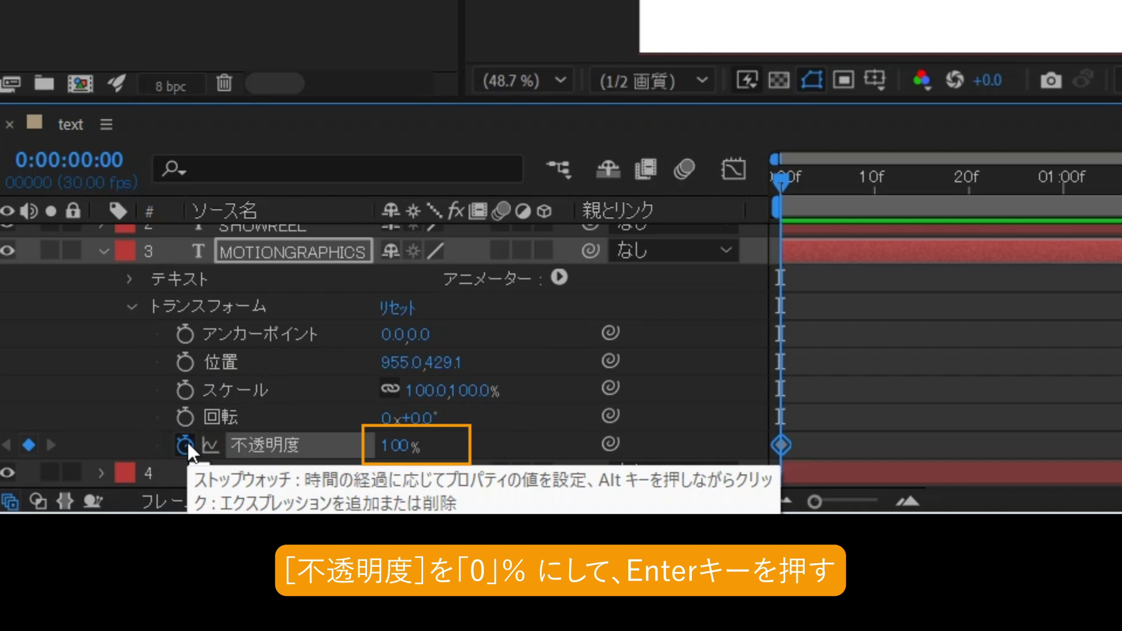
{"action": "left_click", "coordinate": [386, 446]}
{"action": "type", "text": "0"}
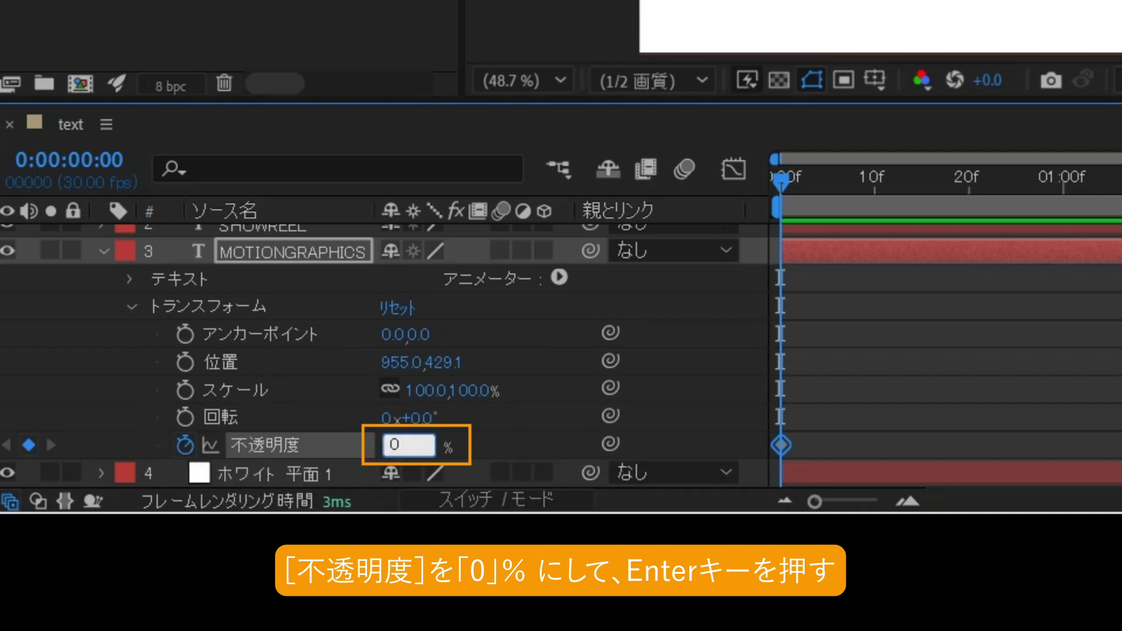
{"action": "key", "text": "Return"}
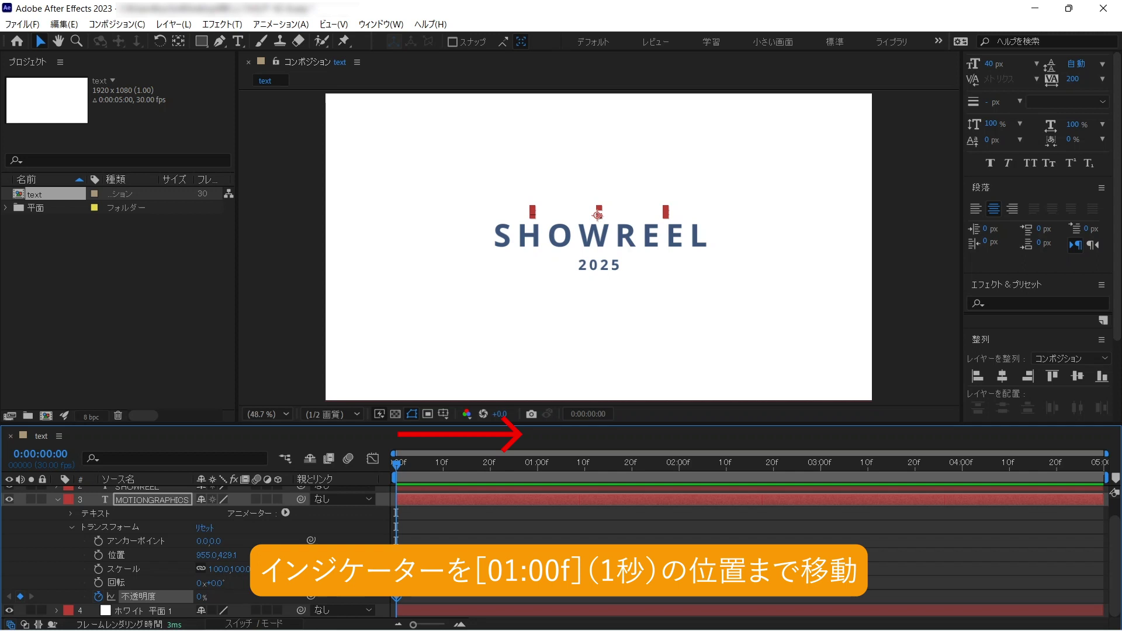
Step: At 0:00:01:00, set MOTIONGRAPHICS Opacity to 100% as a second keyframe
{"action": "left_click_drag", "start_coordinate": [400, 467], "coordinate": [538, 483]}
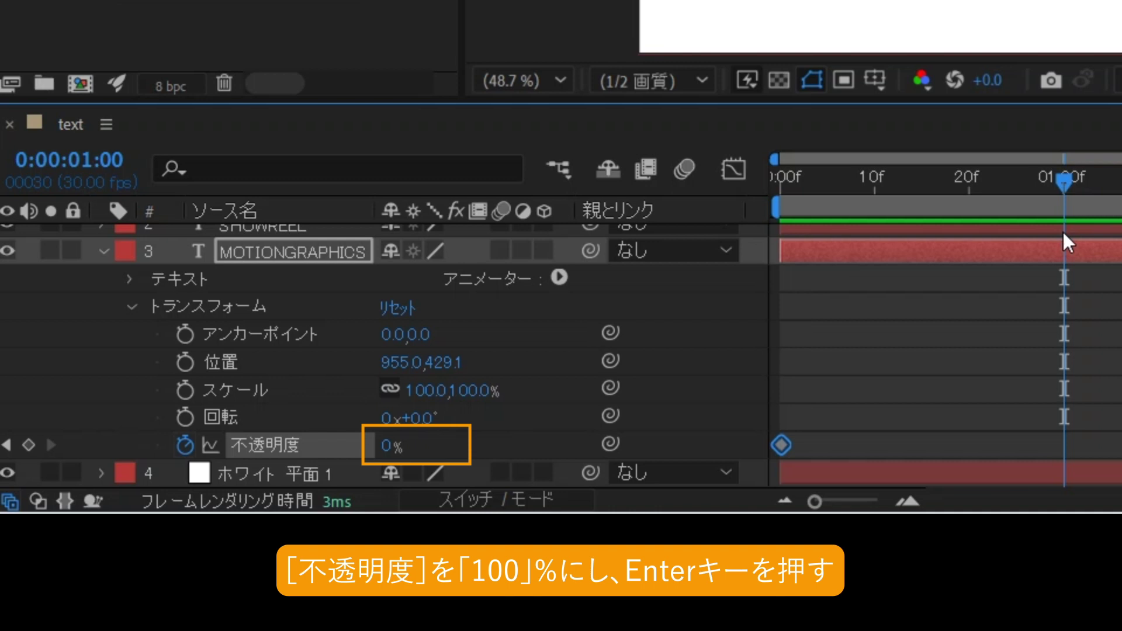
{"action": "left_click", "coordinate": [390, 440]}
{"action": "type", "text": "100"}
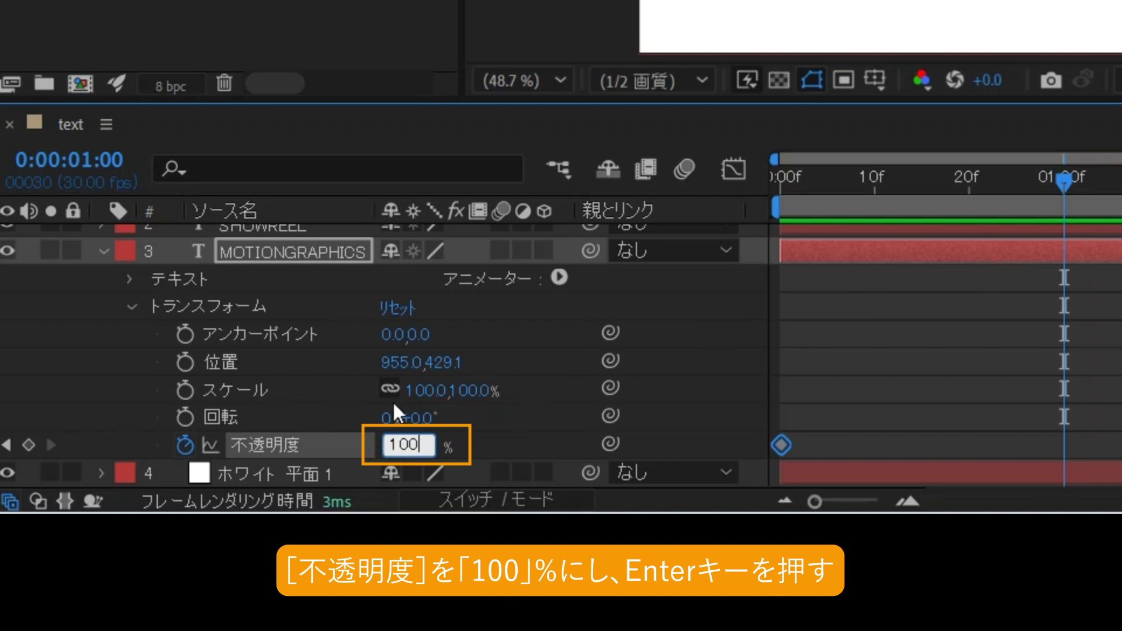
{"action": "key", "text": "Return"}
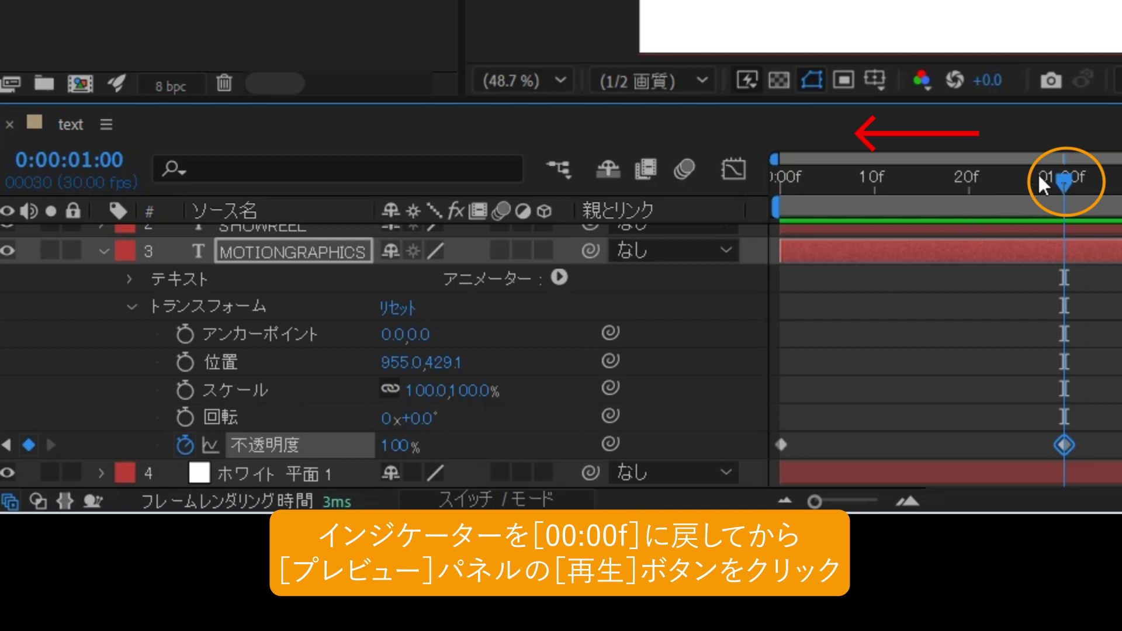
Step: Return to frame 0 and preview the MOTIONGRAPHICS one-second fade-in, then stop playback
{"action": "left_click_drag", "start_coordinate": [840, 186], "coordinate": [707, 194]}
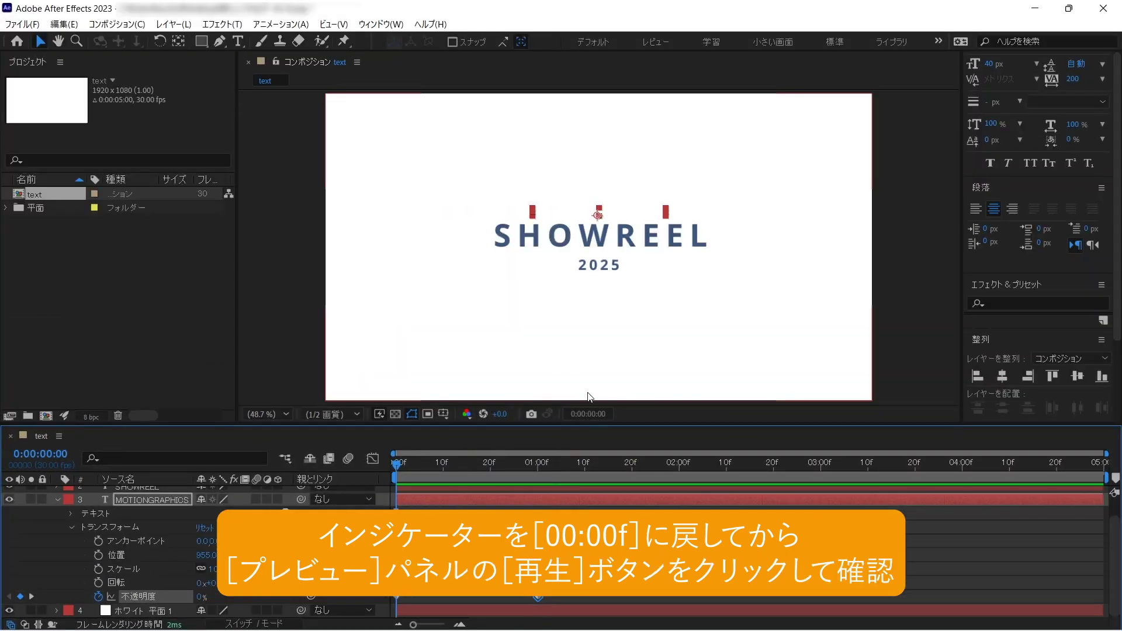
{"action": "scroll", "coordinate": [982, 209], "scroll_direction": "up", "scroll_amount": 3}
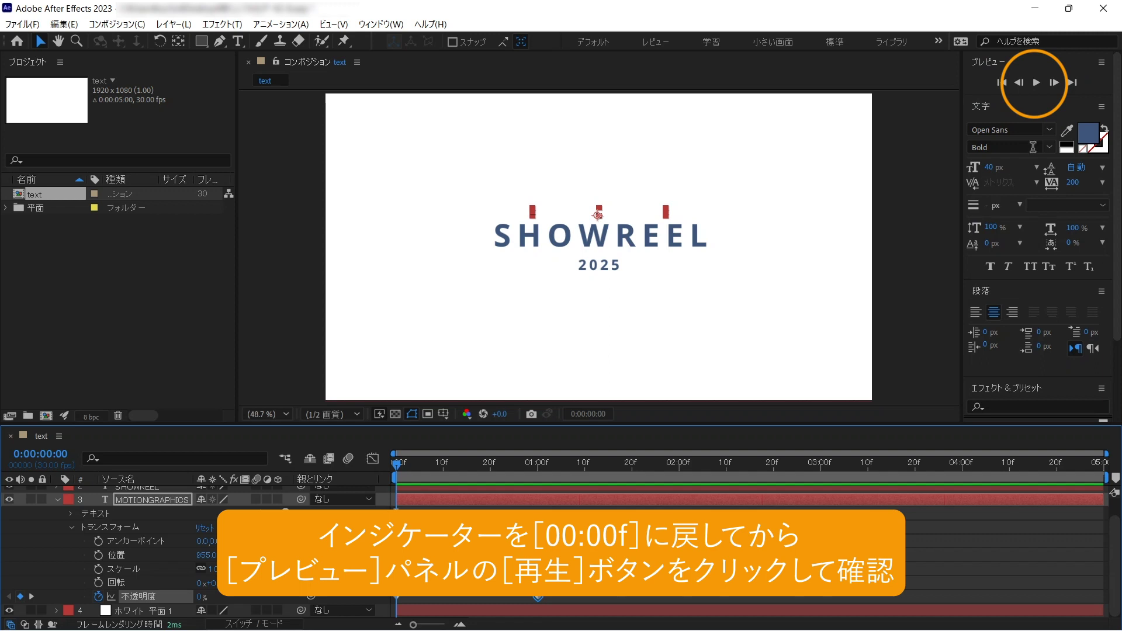
{"action": "left_click", "coordinate": [1038, 84]}
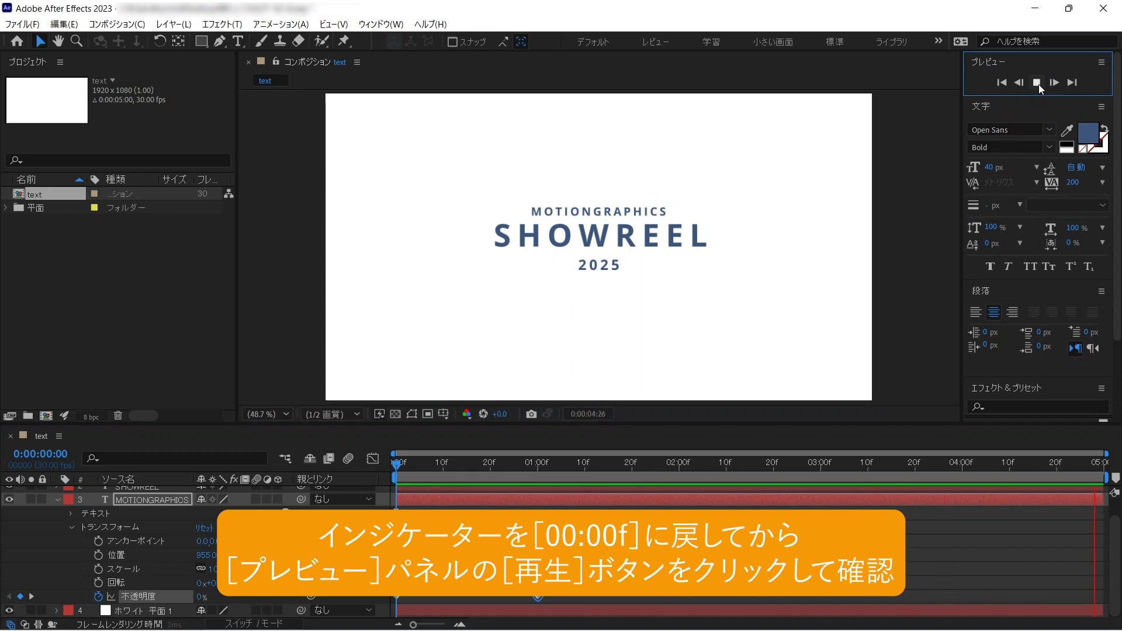
{"action": "left_click", "coordinate": [1038, 84]}
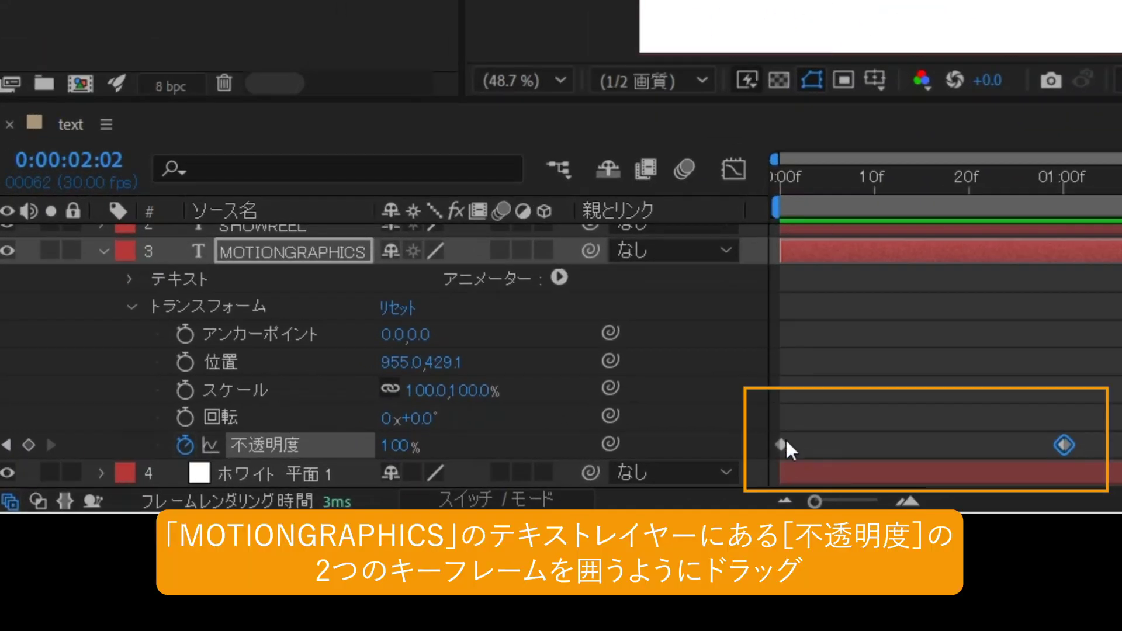
Step: Marquee-select both MOTIONGRAPHICS Opacity keyframes and return the current time to 0:00:00:00
{"action": "left_click_drag", "start_coordinate": [782, 431], "coordinate": [1068, 446]}
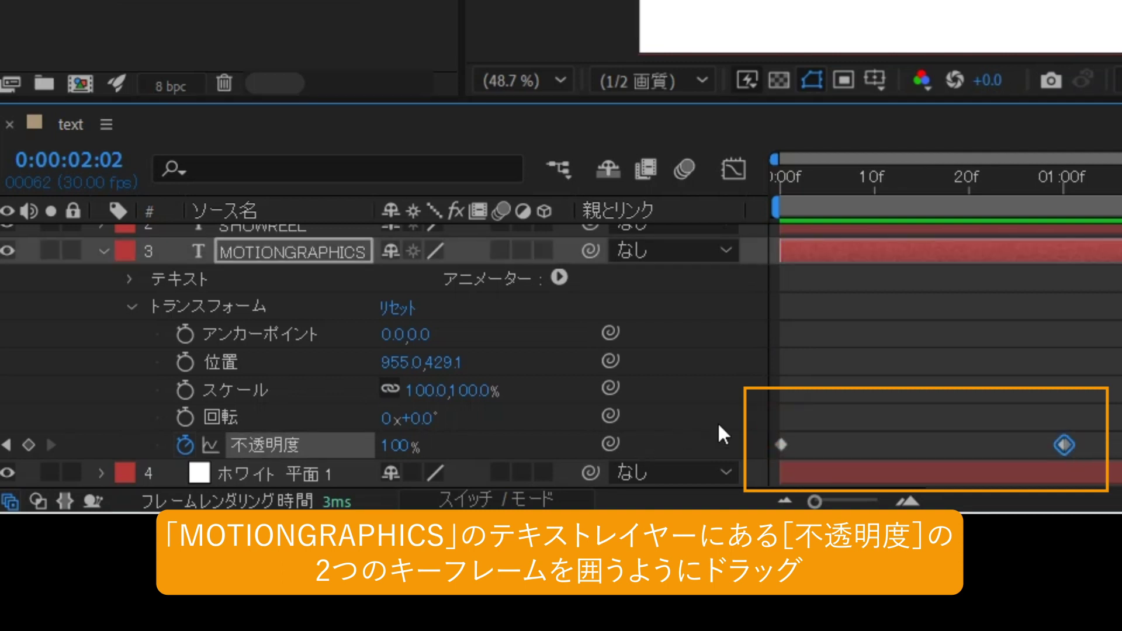
{"action": "left_click_drag", "start_coordinate": [773, 422], "coordinate": [1075, 451]}
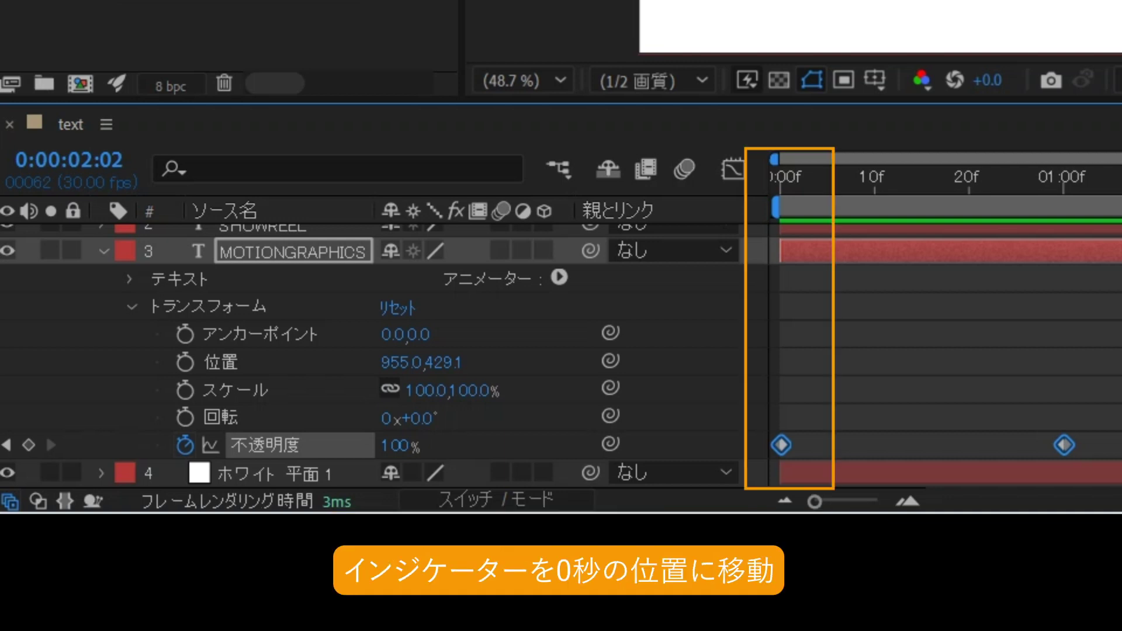
{"action": "key", "text": "Home"}
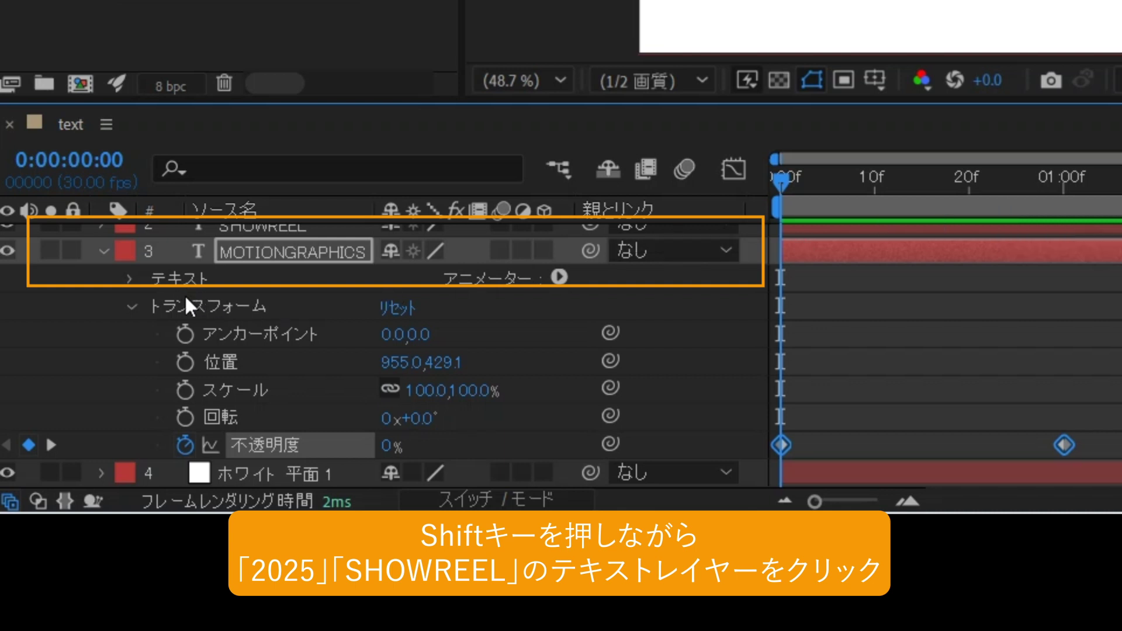
Step: Paste the 0%-to-100% Opacity keyframes onto 2025 and SHOWREEL, then expand SHOWREEL's Transform to verify them
{"action": "scroll", "coordinate": [185, 298], "scroll_direction": "up", "scroll_amount": 2}
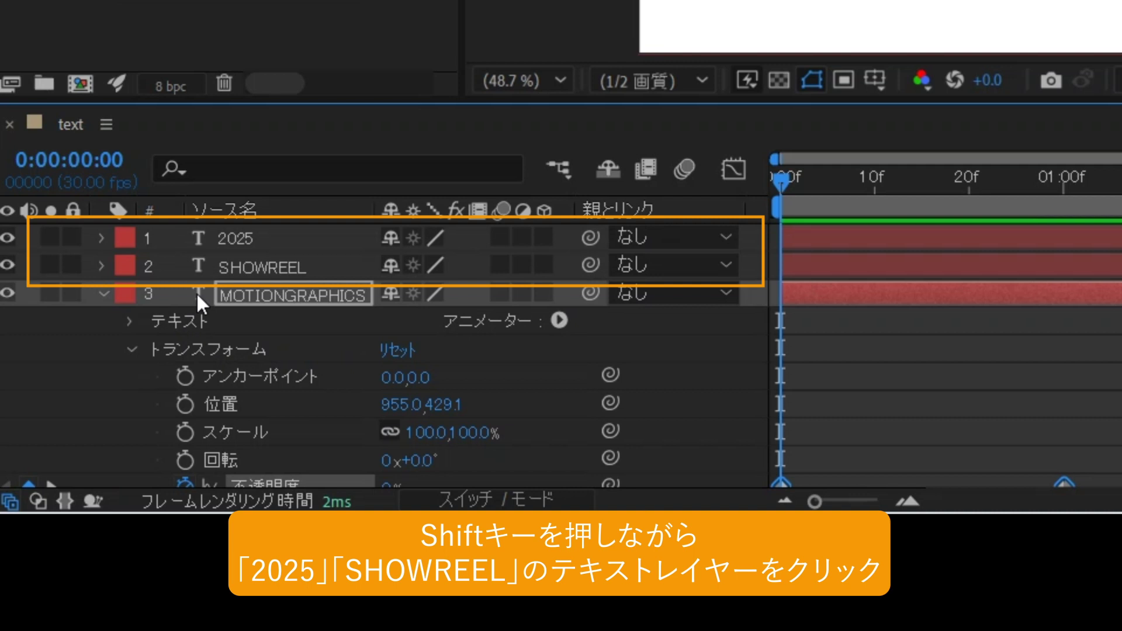
{"action": "left_click", "coordinate": [244, 239]}
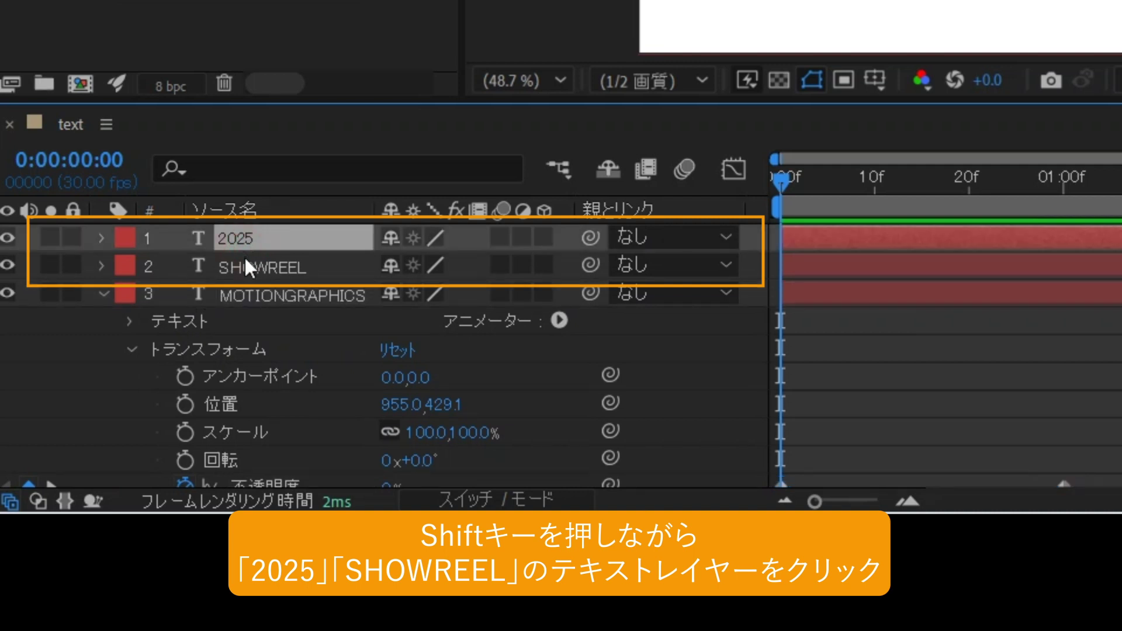
{"action": "left_click", "coordinate": [245, 264], "text": "shift"}
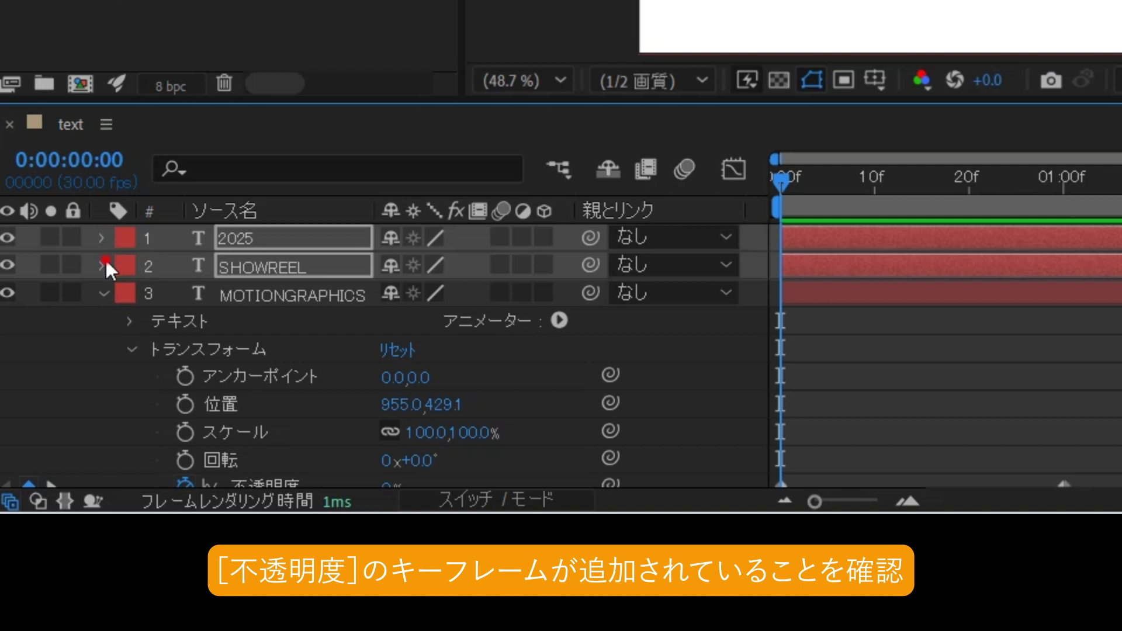
{"action": "left_click", "coordinate": [104, 263]}
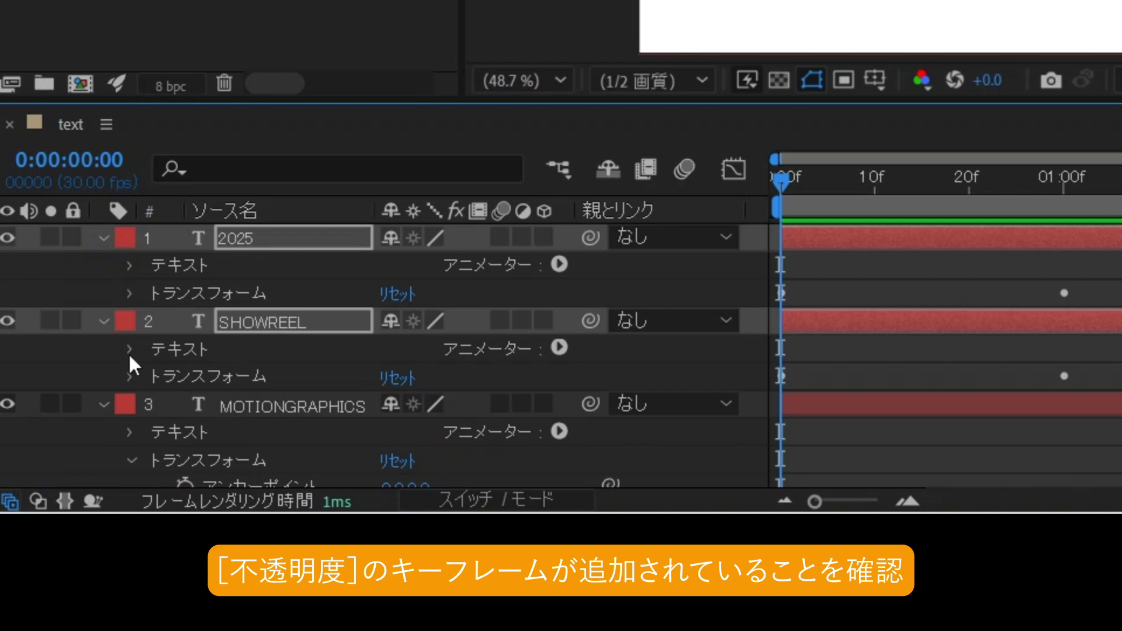
{"action": "left_click", "coordinate": [129, 377]}
{"action": "scroll", "coordinate": [131, 352], "scroll_direction": "down", "scroll_amount": 2}
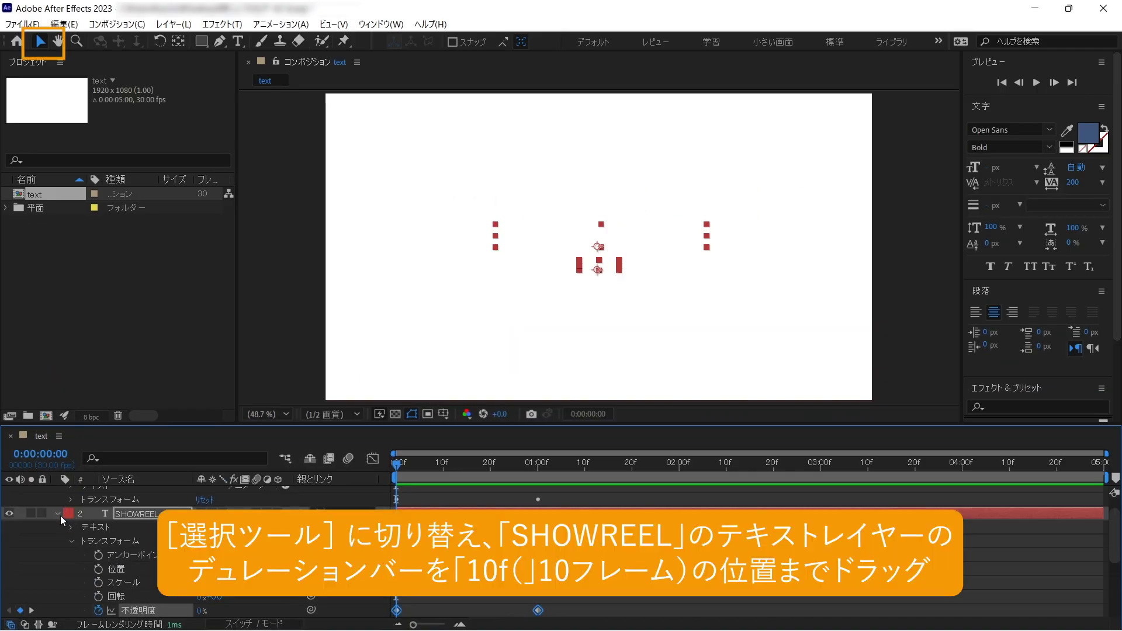
Step: Collapse the layer properties and slide the SHOWREEL layer bar so it starts at 10f
{"action": "left_click", "coordinate": [59, 513]}
{"action": "left_click", "coordinate": [58, 501]}
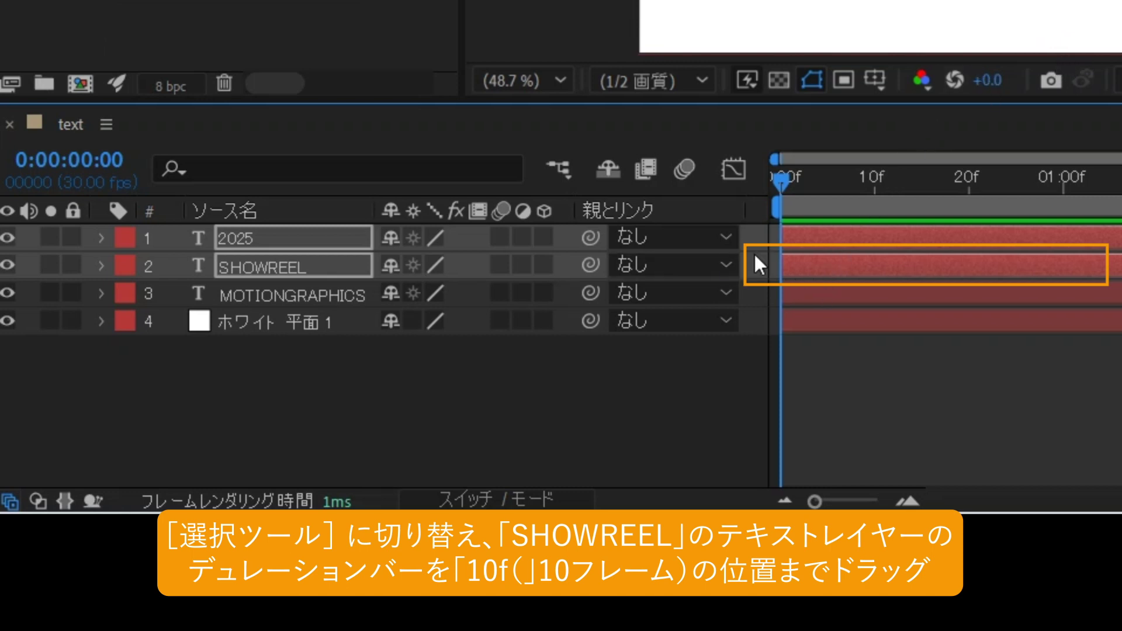
{"action": "left_click", "coordinate": [816, 258]}
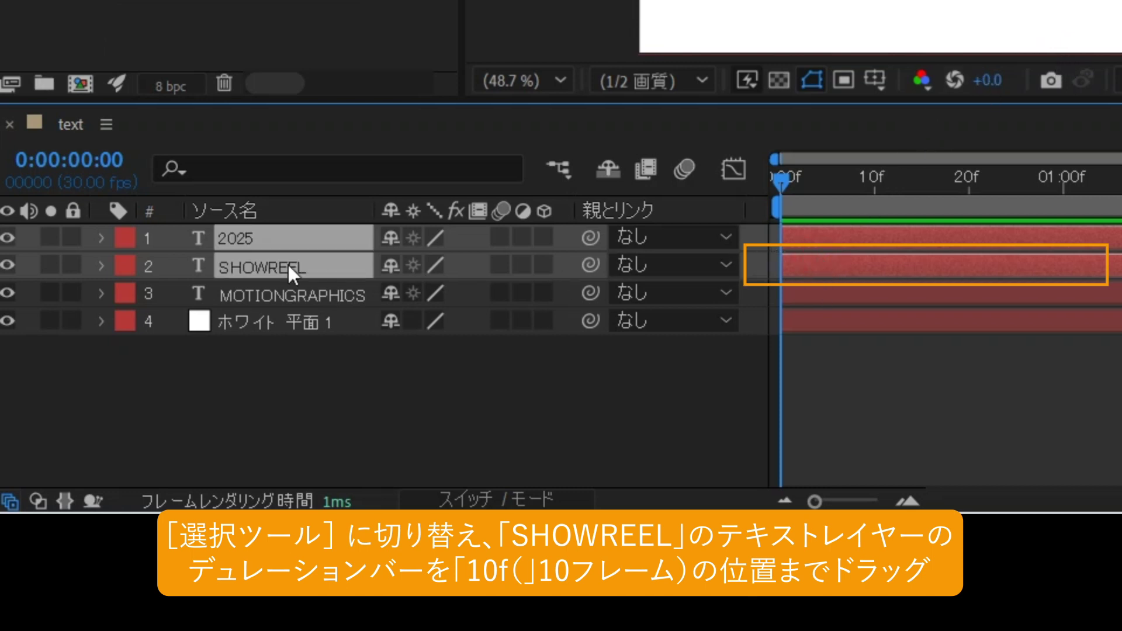
{"action": "left_click", "coordinate": [326, 292]}
{"action": "left_click", "coordinate": [325, 268]}
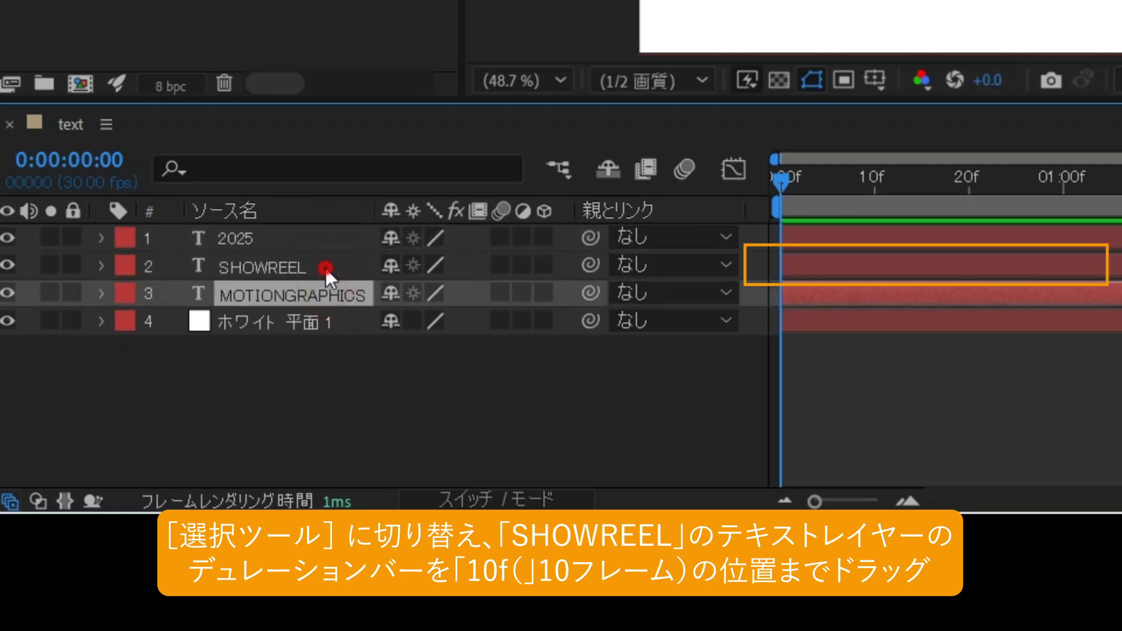
{"action": "left_click", "coordinate": [856, 261]}
{"action": "left_click_drag", "start_coordinate": [921, 273], "coordinate": [964, 280]}
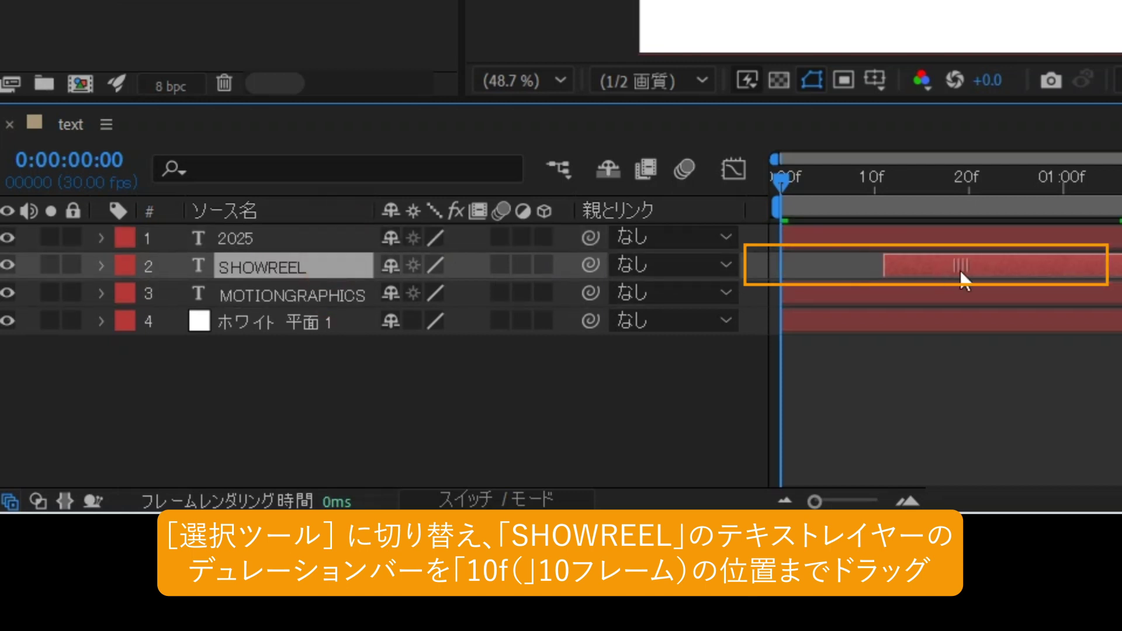
{"action": "left_click_drag", "start_coordinate": [959, 269], "coordinate": [951, 269]}
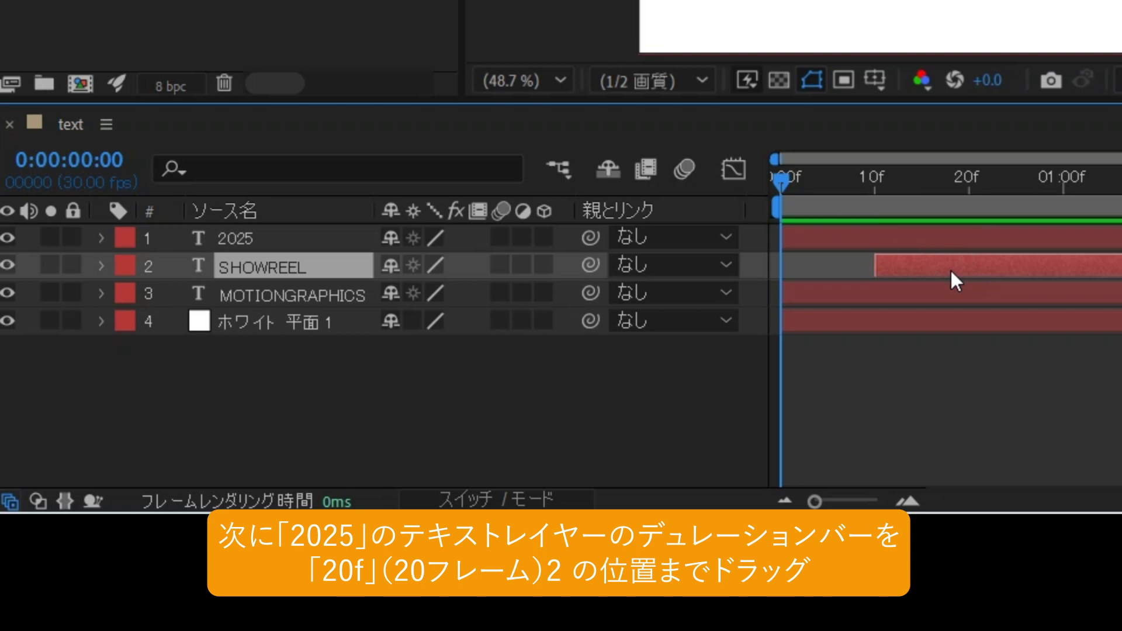
Step: Slide the 2025 layer's duration bar later so it starts at 20f
{"action": "left_click", "coordinate": [313, 240]}
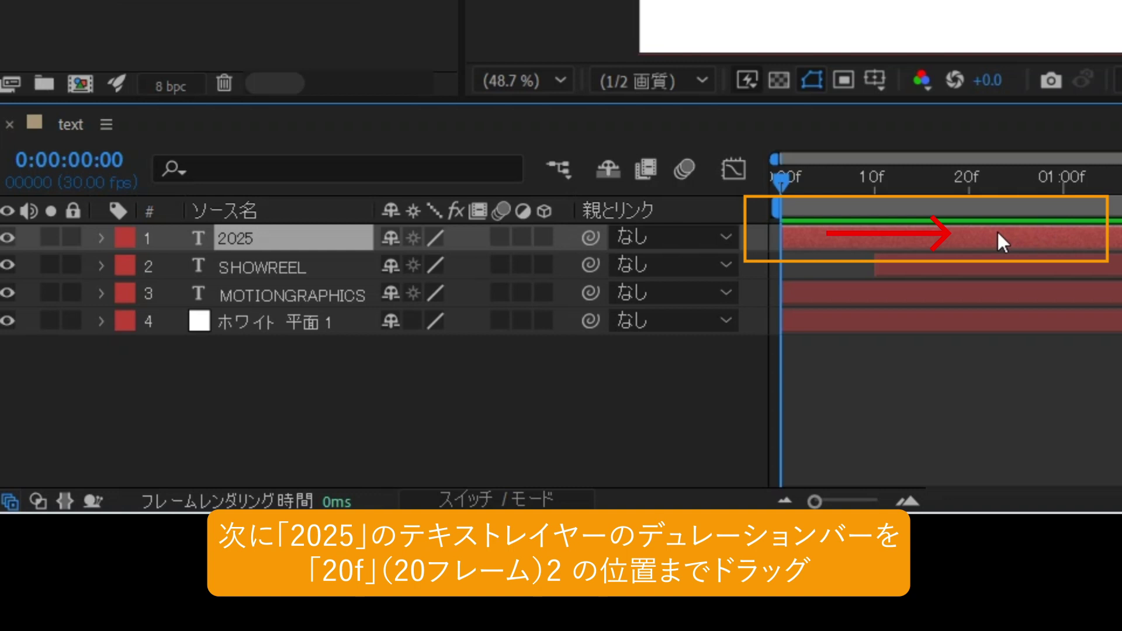
{"action": "left_click_drag", "start_coordinate": [998, 234], "coordinate": [1091, 238]}
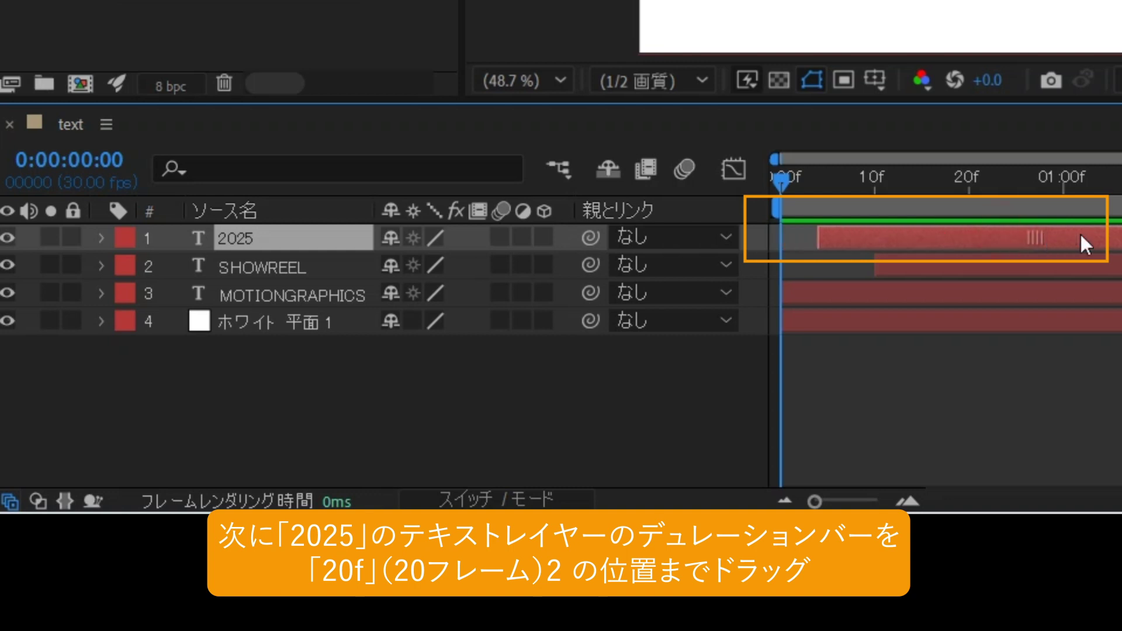
{"action": "left_click_drag", "start_coordinate": [994, 238], "coordinate": [1088, 238]}
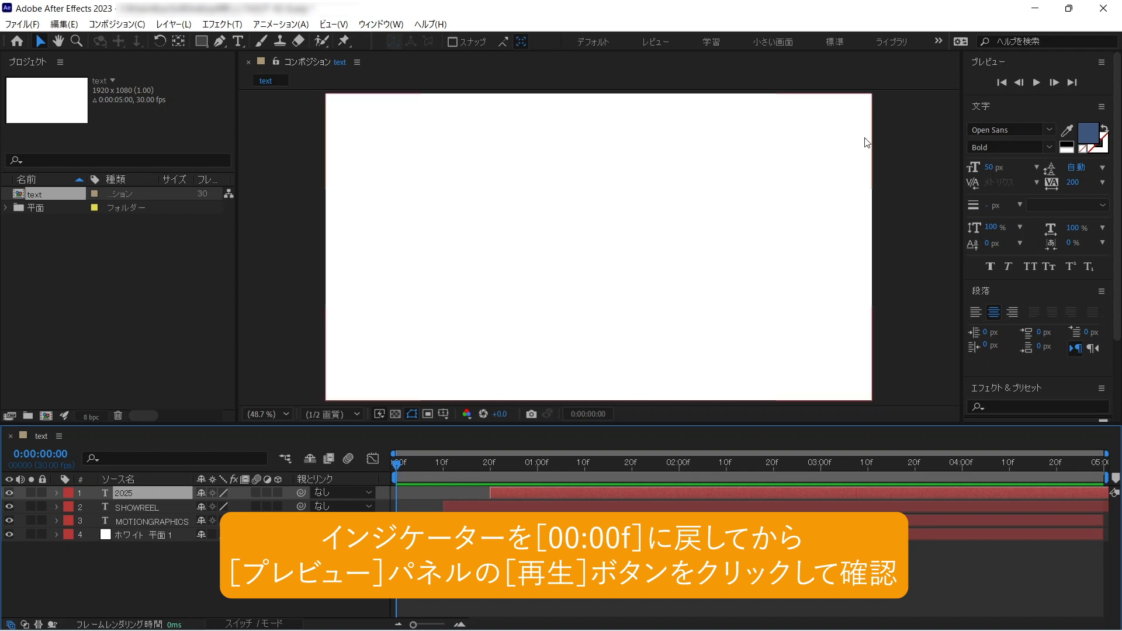
Step: Preview from frame 0 to watch MOTIONGRAPHICS, SHOWREEL and 2025 fade in sequentially
{"action": "left_click", "coordinate": [1036, 83]}
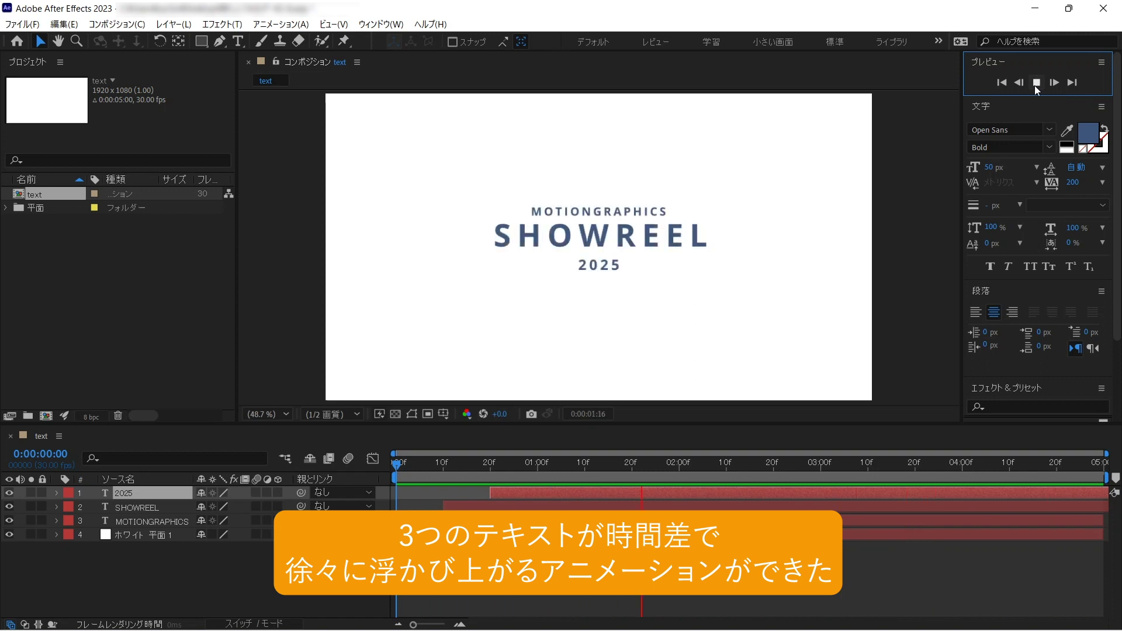
{"action": "left_click", "coordinate": [1035, 85]}
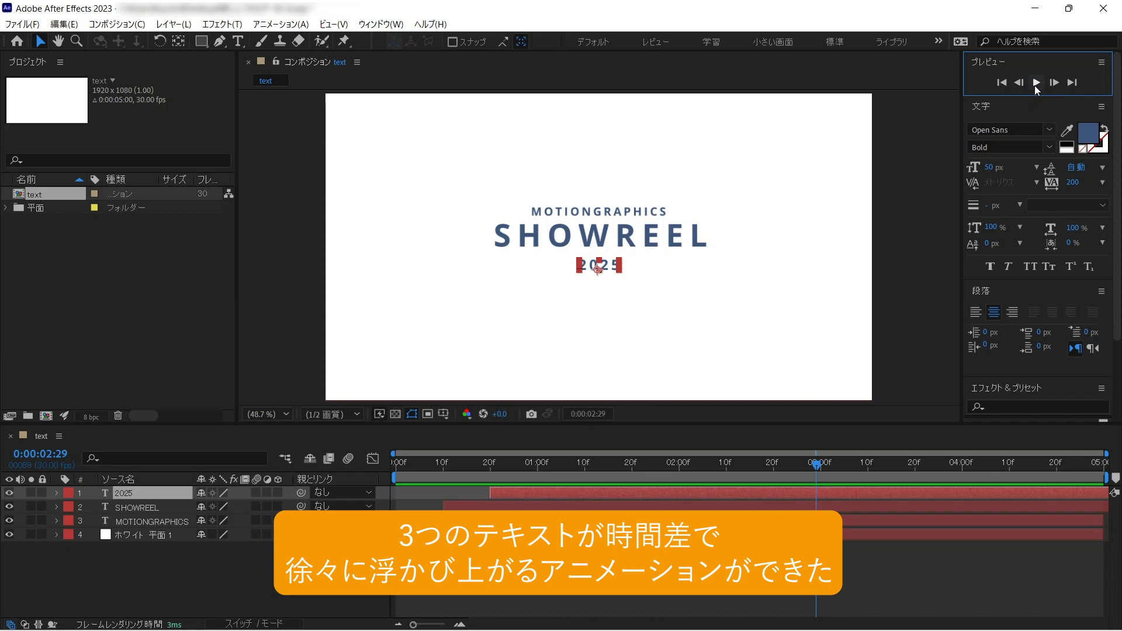